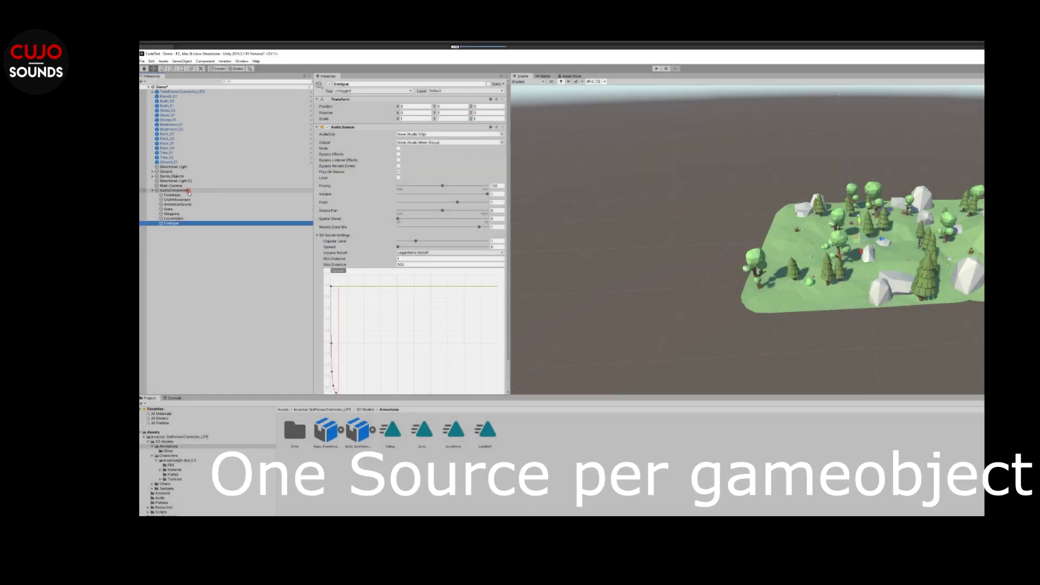
Step through the AudioComponent and AnimationSound children in the Hierarchy to inspect their audio sources.
click(174, 190)
click(199, 204)
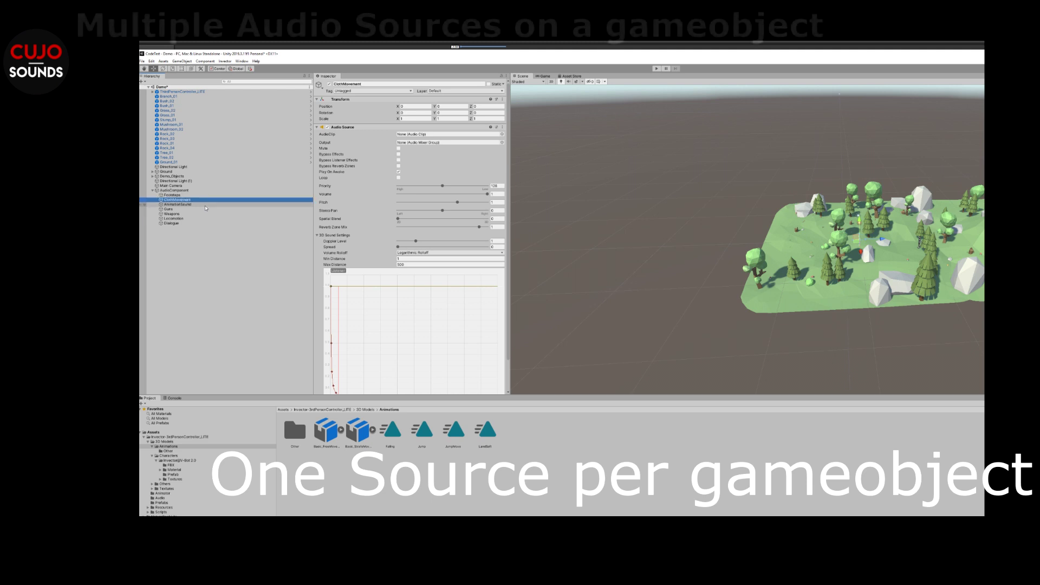
key(Down)
key(Down)
key(Down)
key(Down)
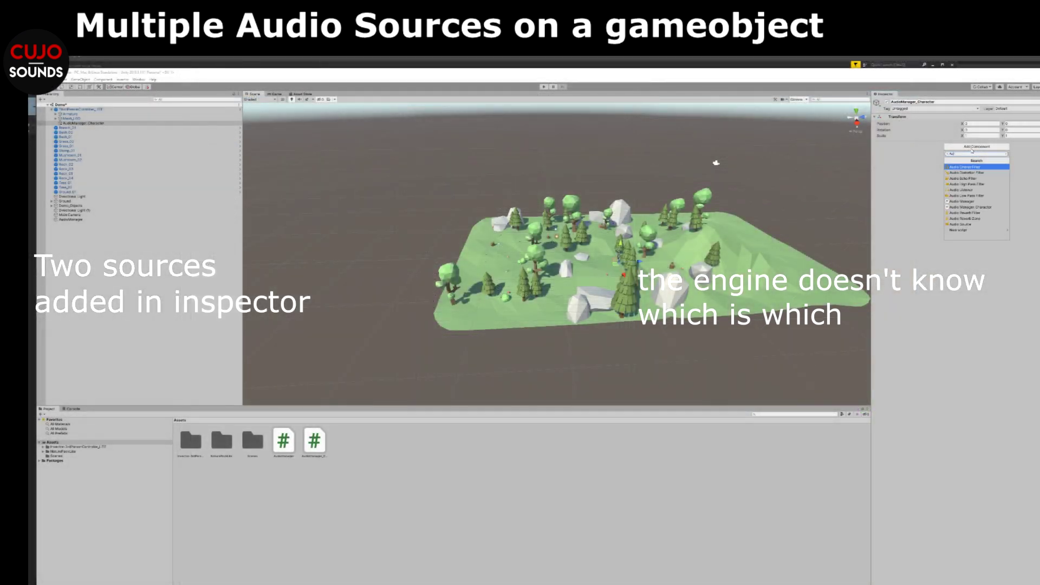
click(973, 151)
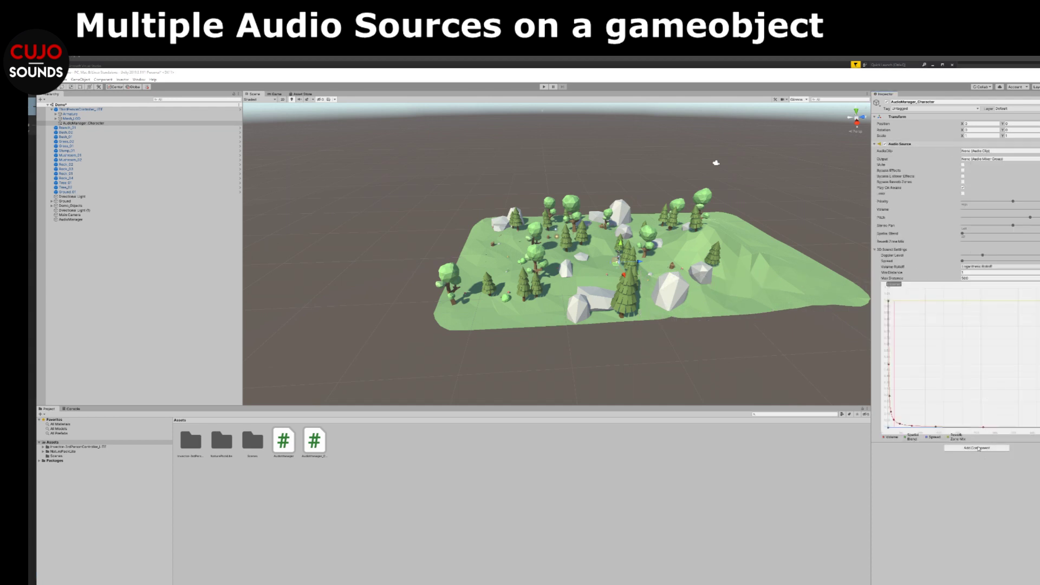
click(975, 449)
text(Audio)
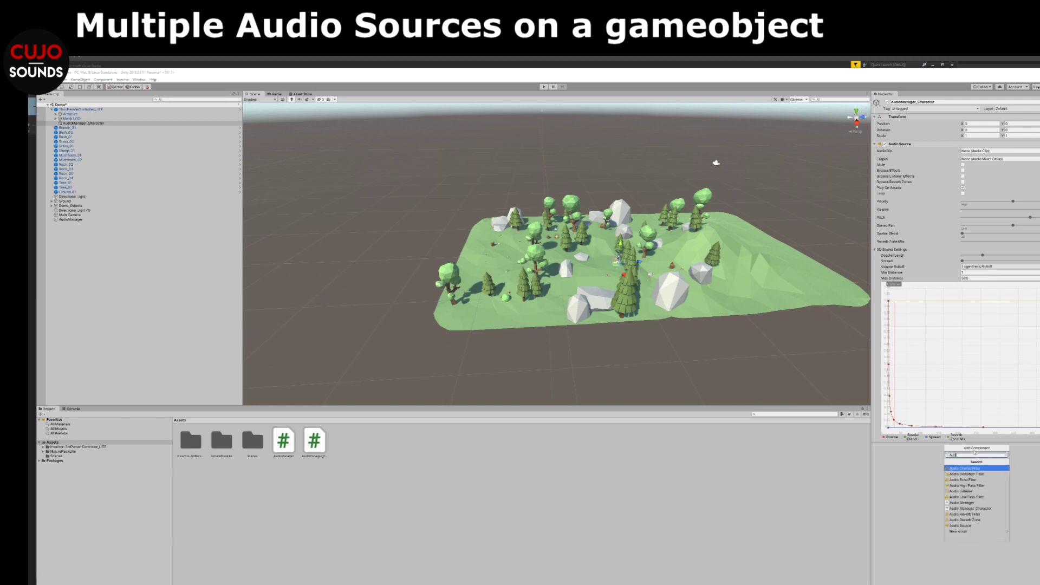
text(S)
key(Return)
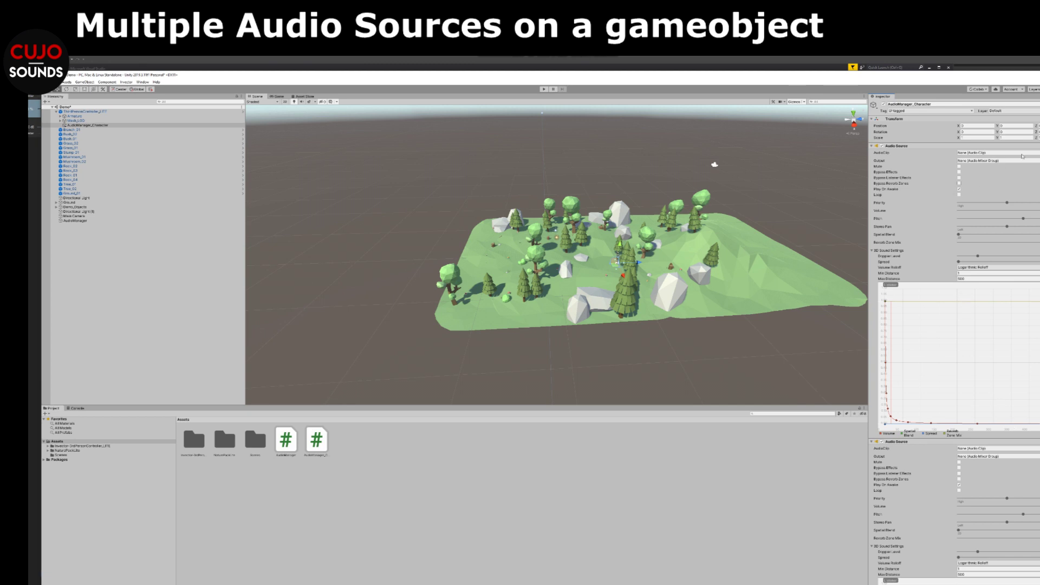
right_click(952, 146)
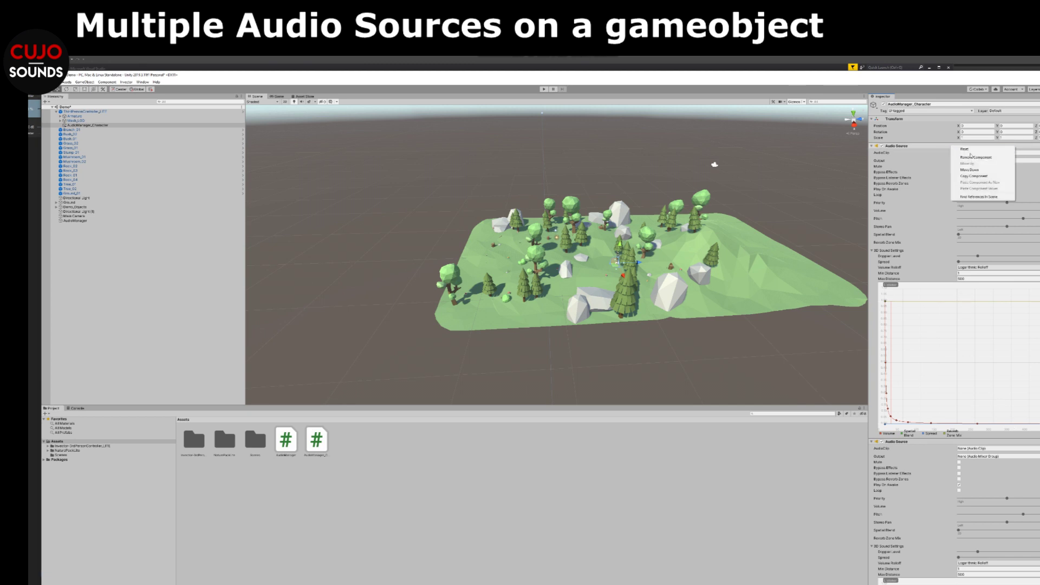
click(971, 156)
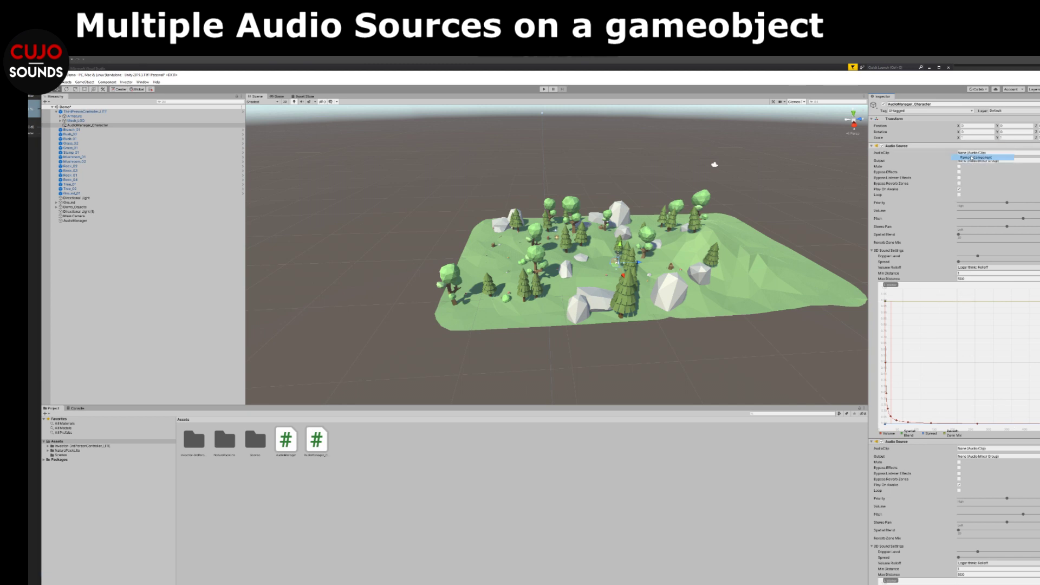
right_click(931, 149)
click(962, 159)
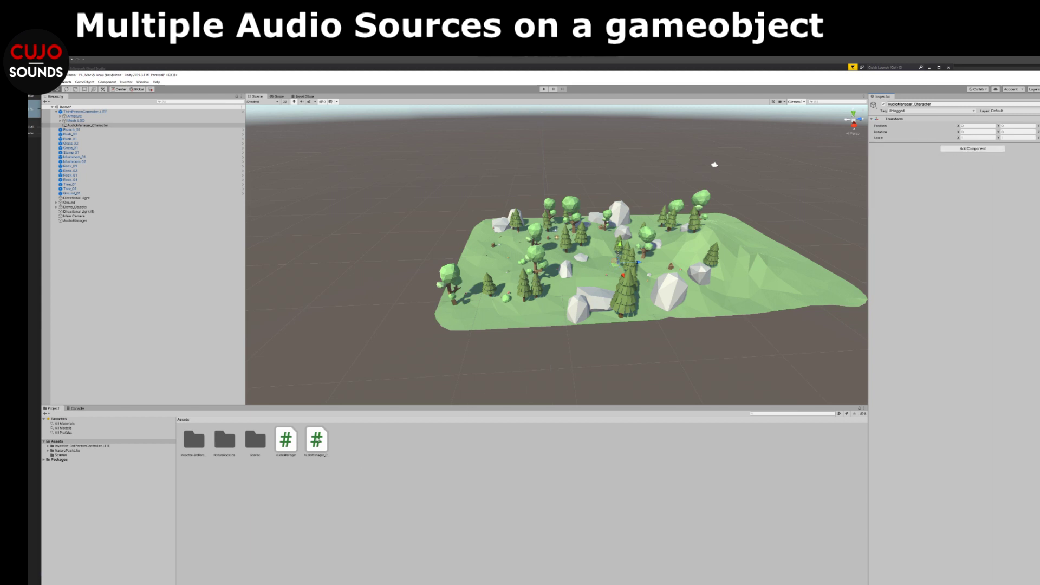
drag(316, 441, 986, 211)
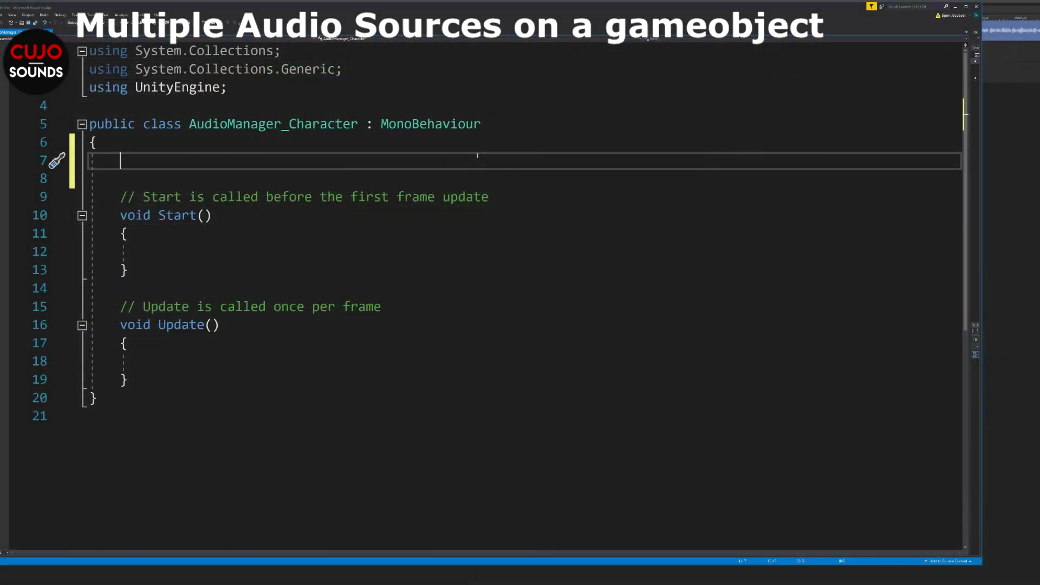
Declare the public AudioSource fields ASFootsteps and ASCloth in the class.
text(public audios)
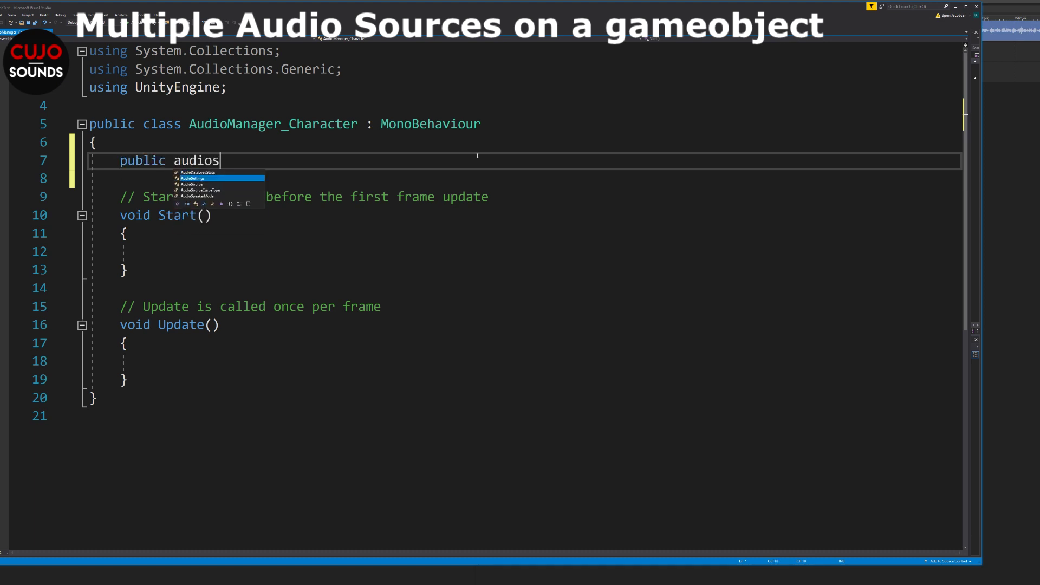
key(Down)
key(Tab)
text(A)
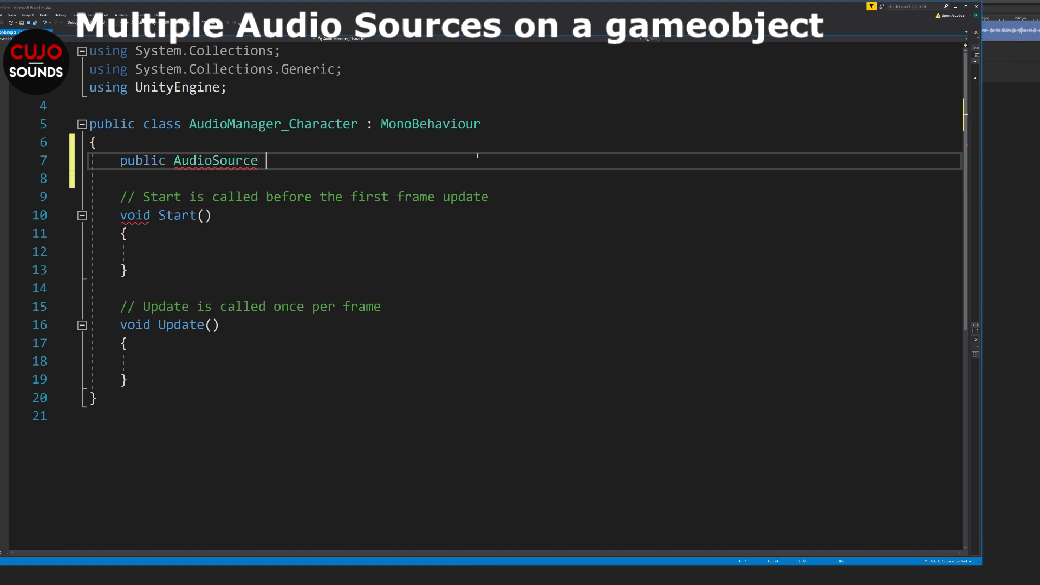
text(S)
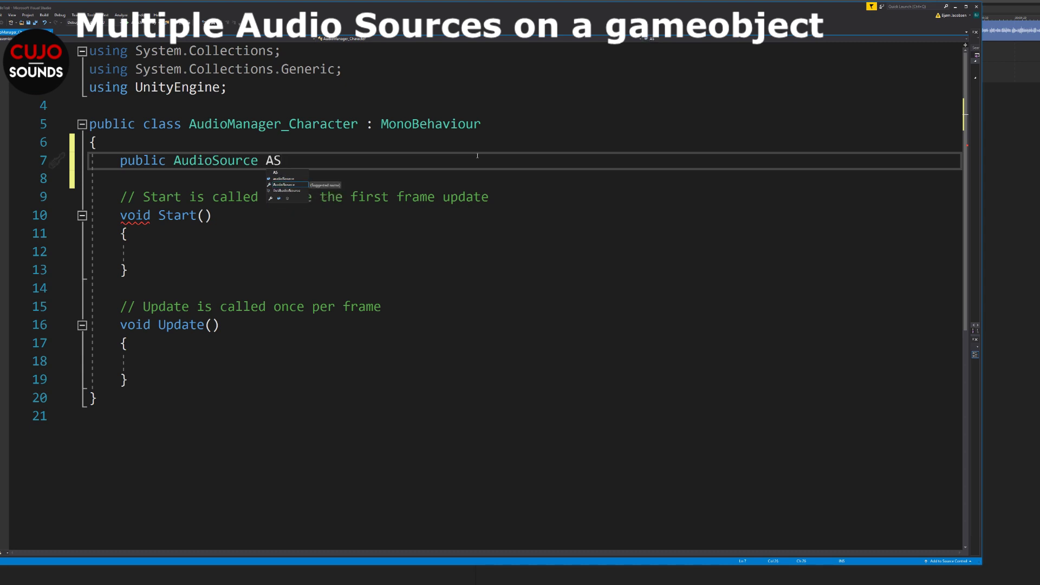
text(Footsteps;)
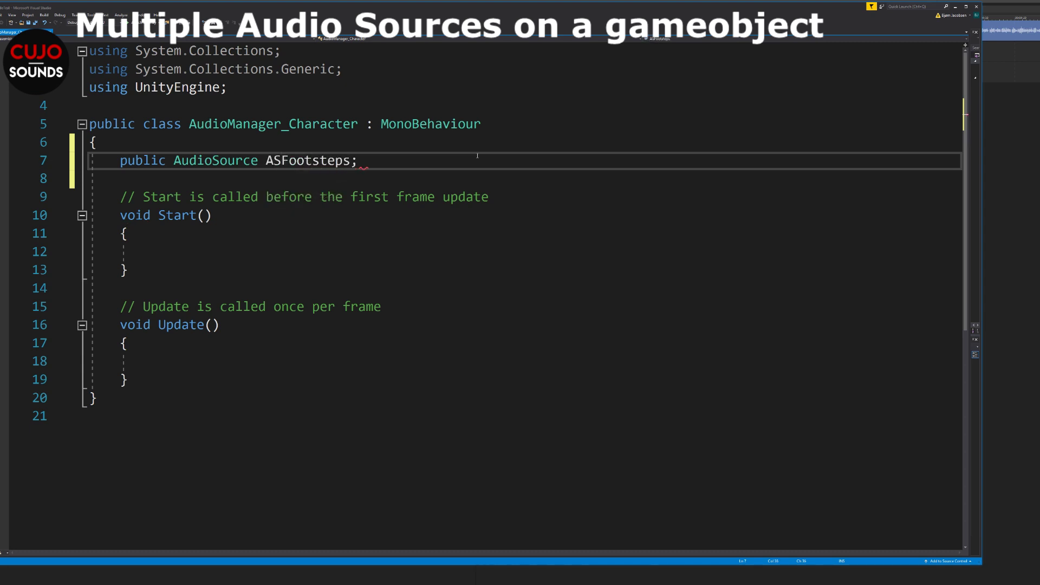
key(Return)
text(pu)
key(Tab)
text(Audiosourc)
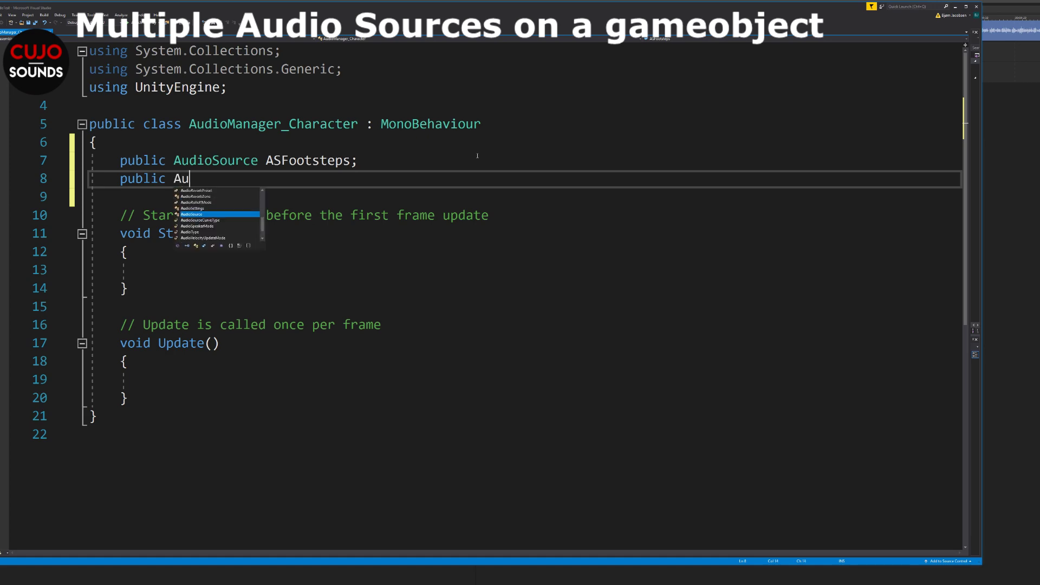
text( ASClo)
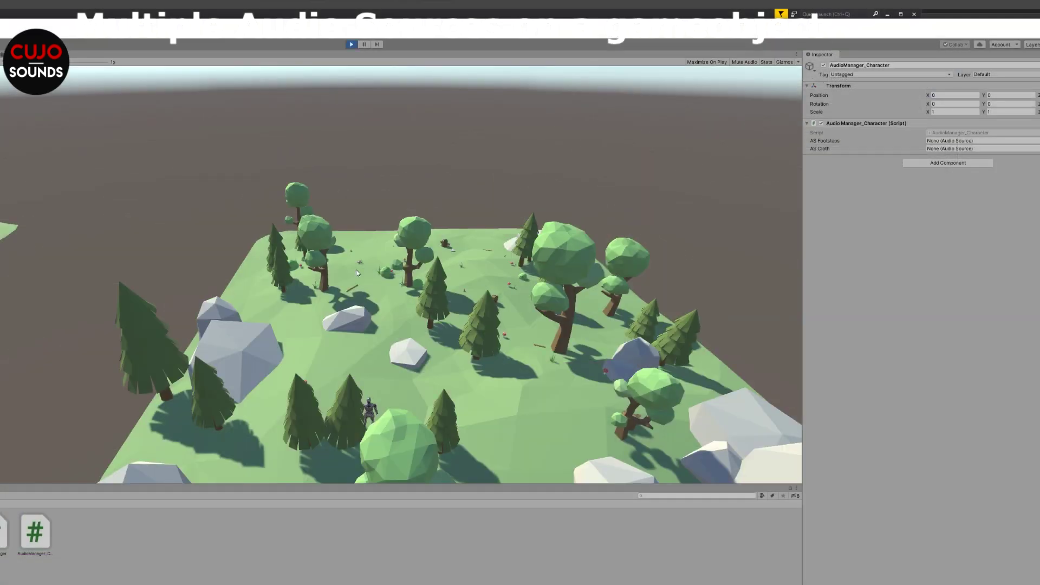
key(w)
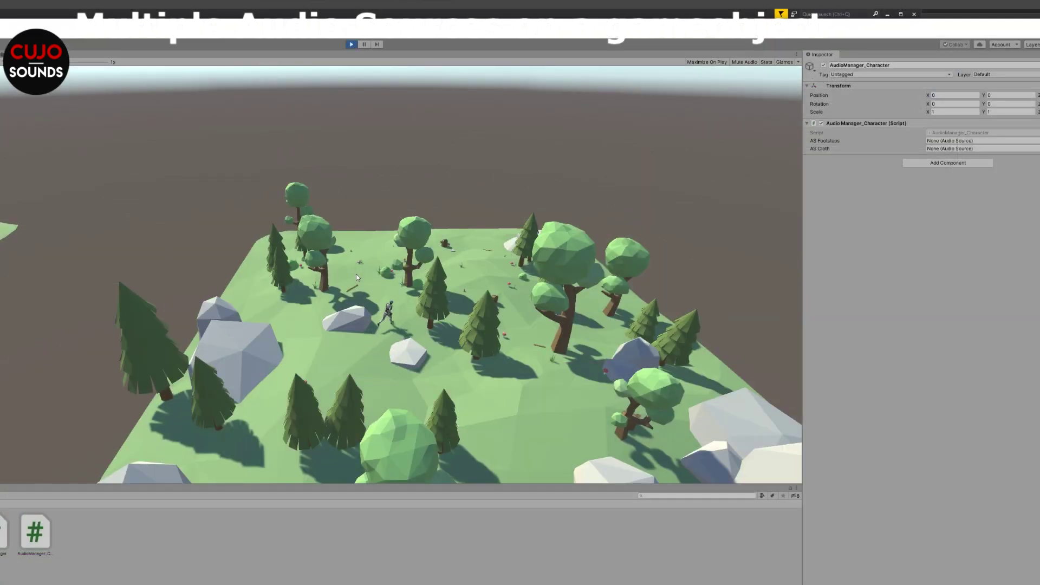
key(w)
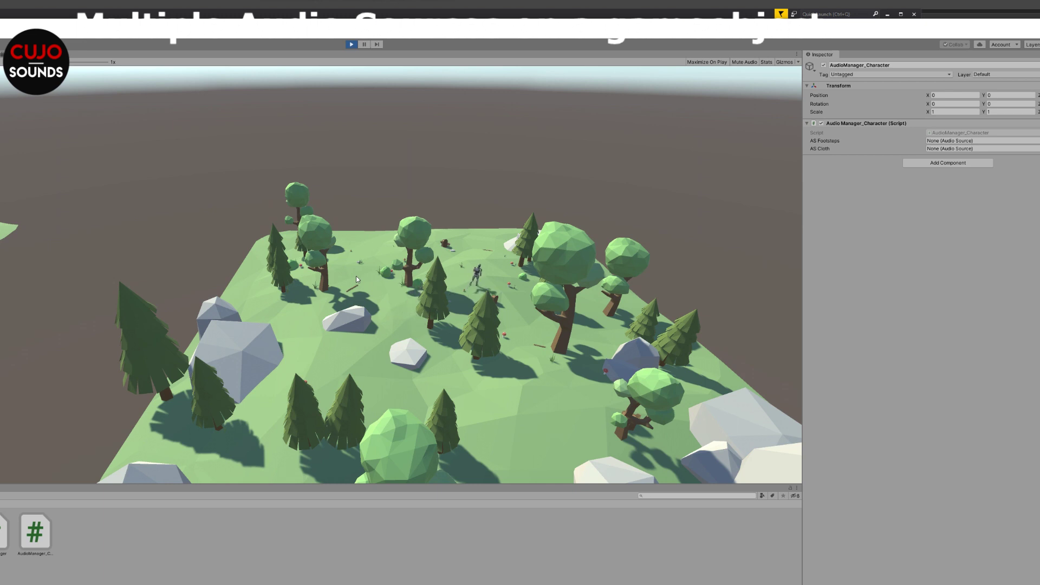
key(a)
key(d)
key(d)
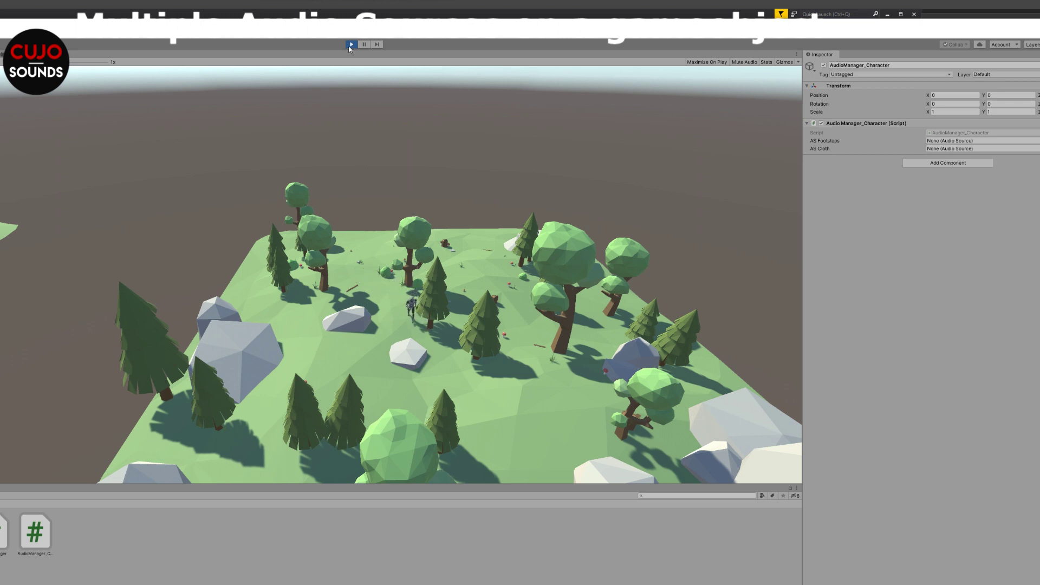
key(d)
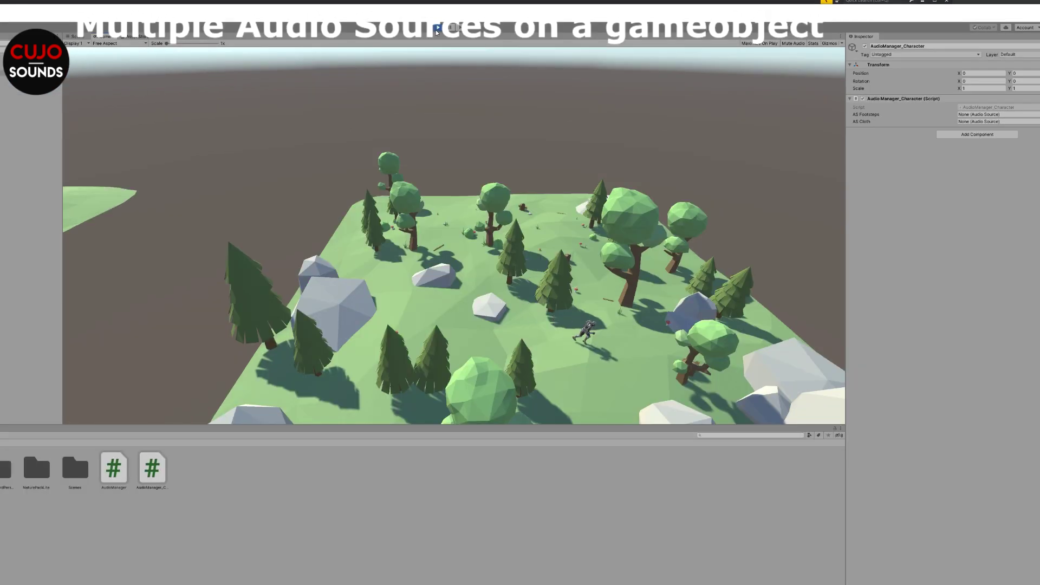
key(w)
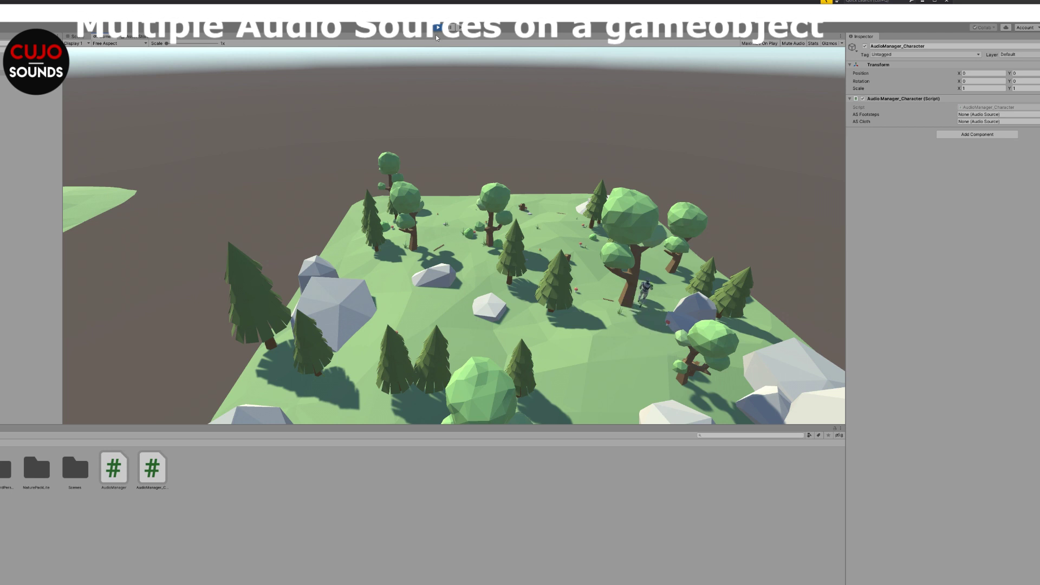
key(w)
click(438, 27)
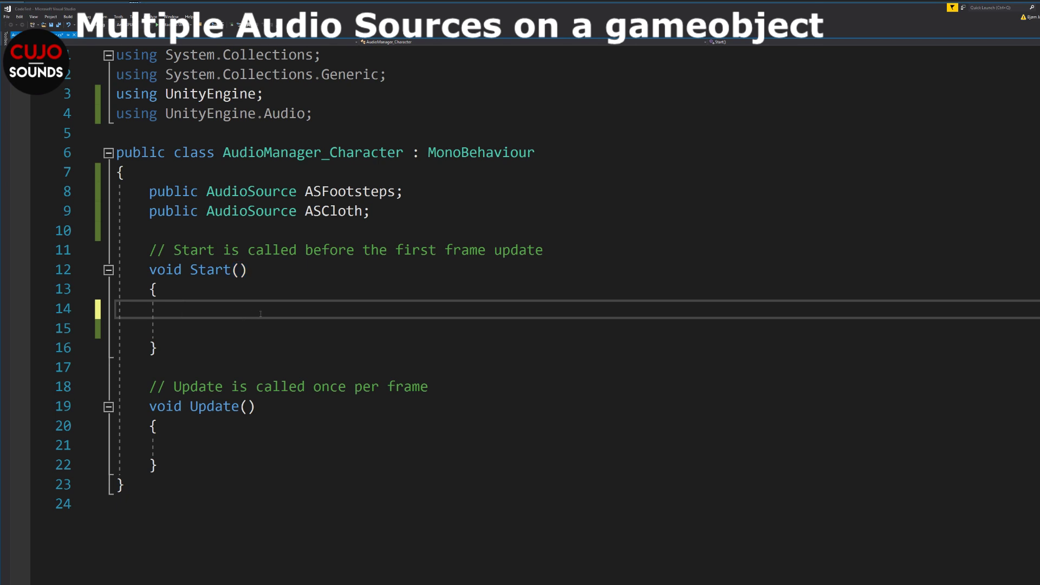
In Start(), write ASFootsteps = gameObject.AddComponent<AudioSource>();.
text(asfot)
key(BackSpace)
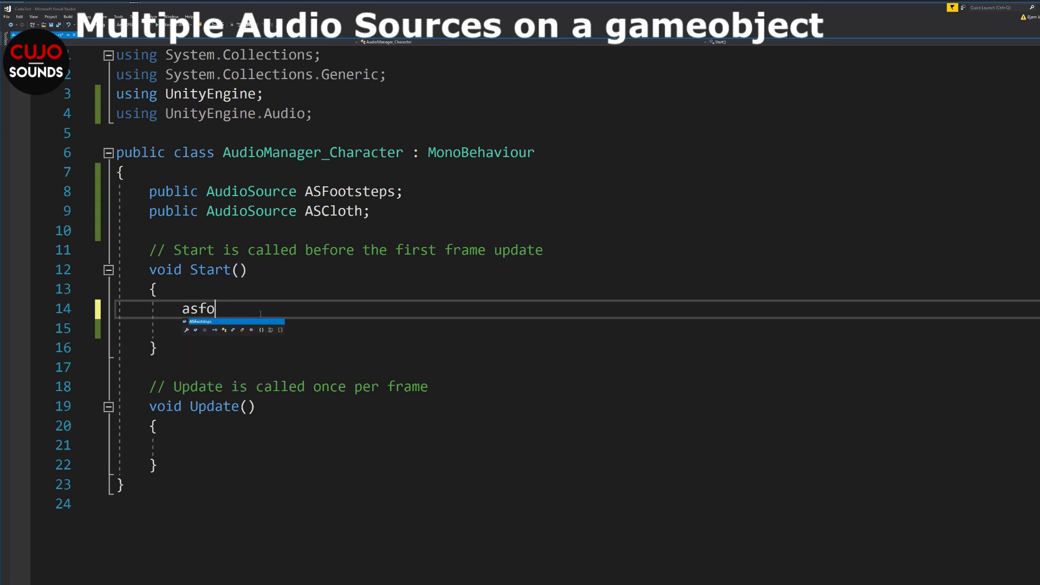
key(Tab)
text(= )
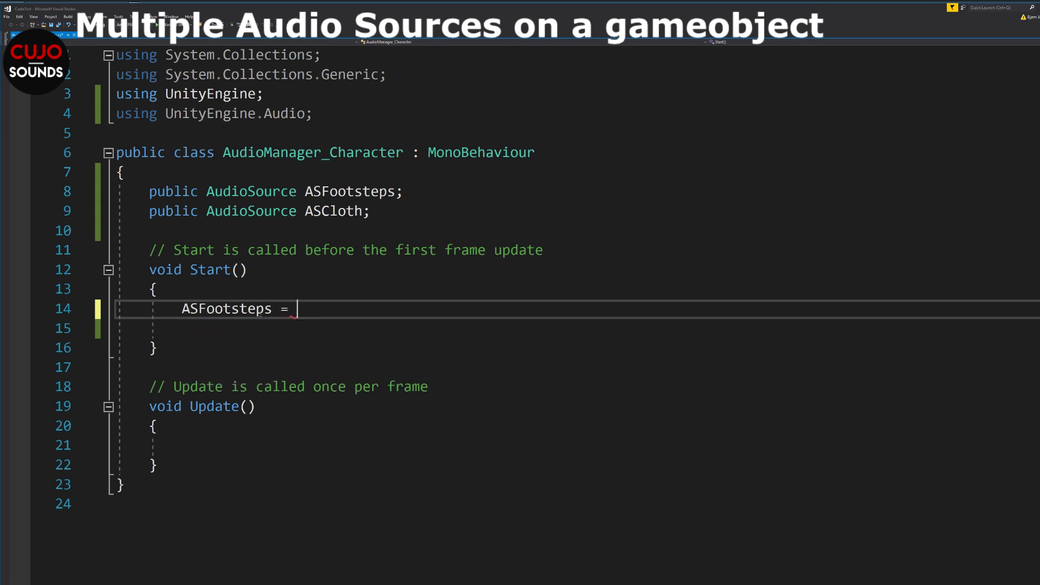
text(game)
key(Tab)
text(.)
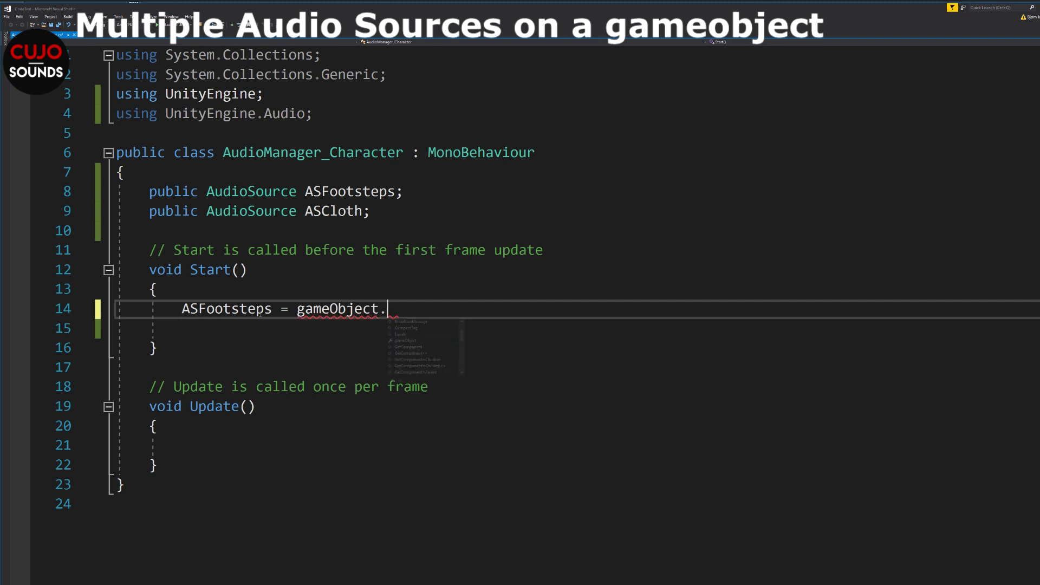
text(add)
key(Tab)
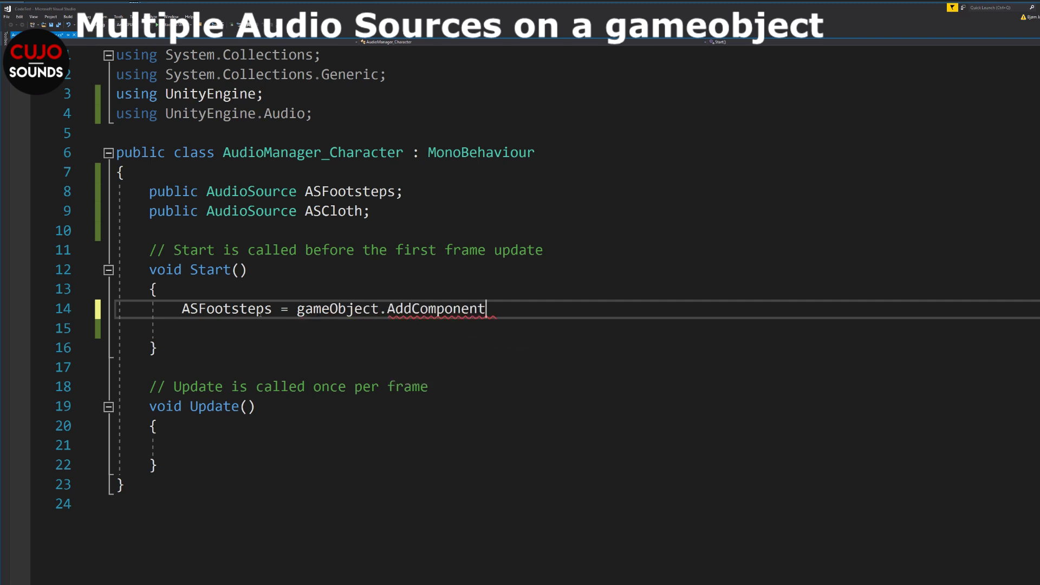
text(<au)
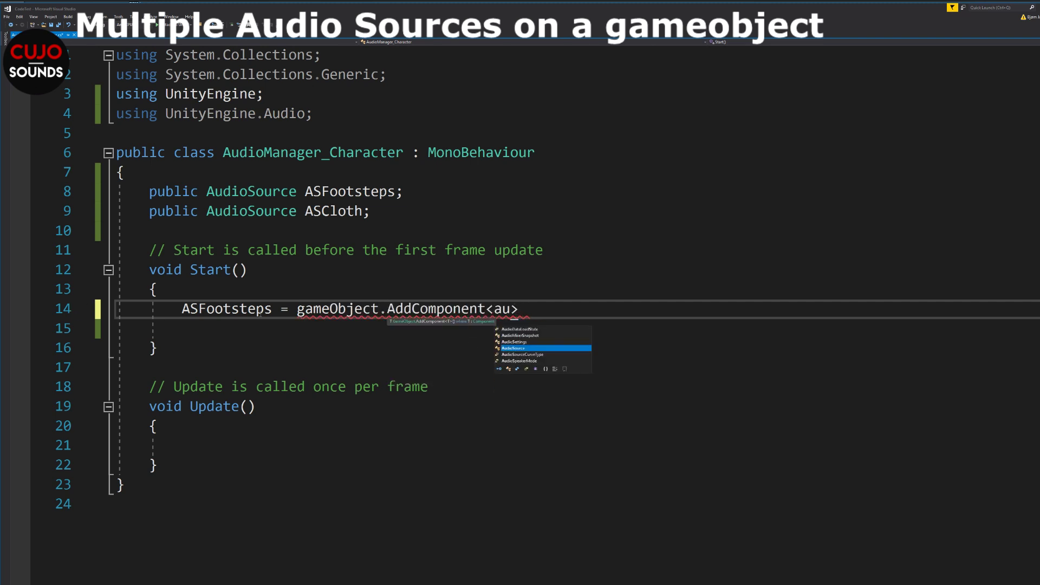
text(diosou)
key(Tab)
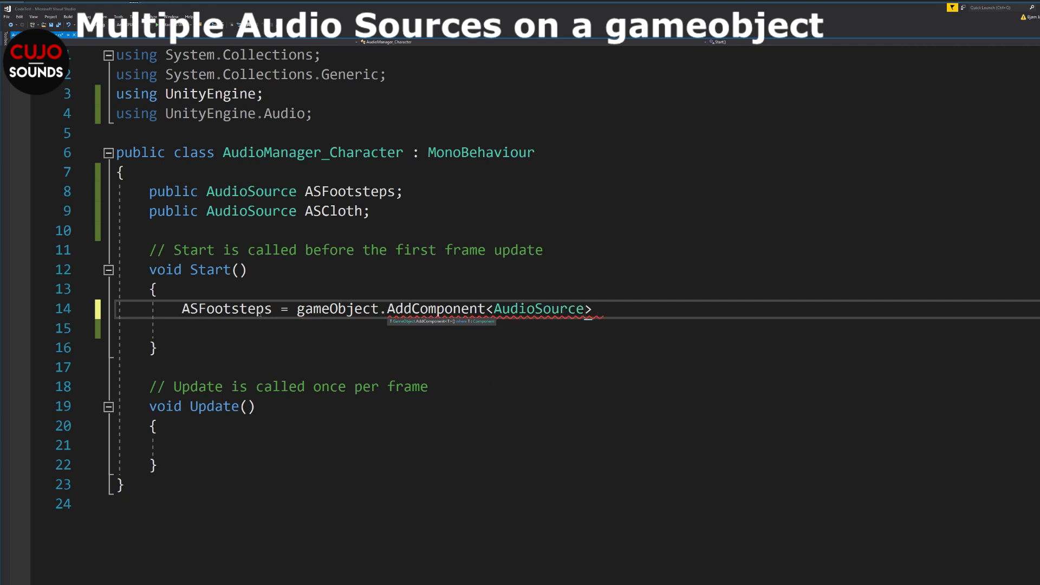
text(();)
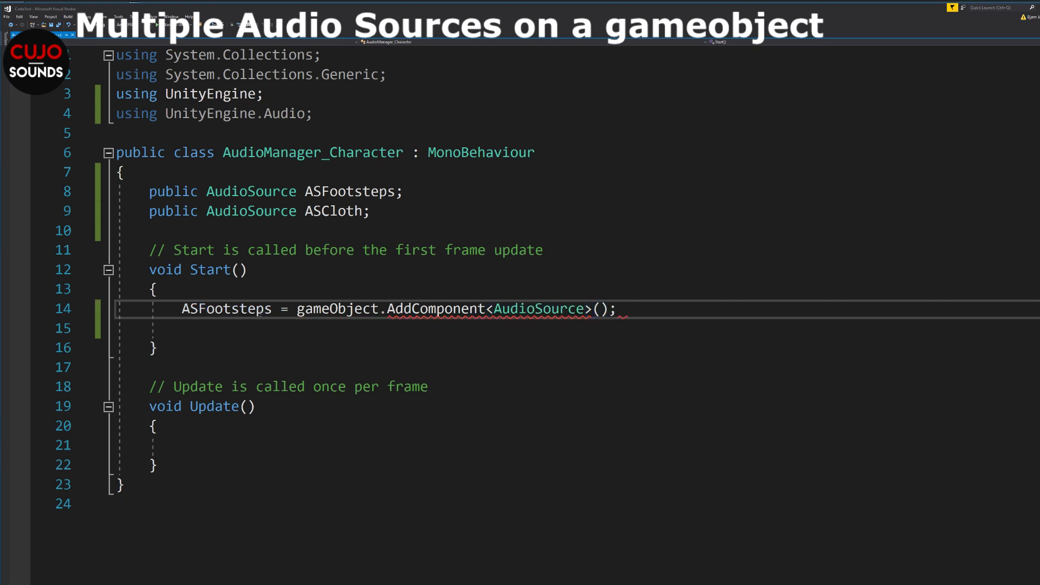
key(Return)
Write ASCloth = gameObject.AddComponent<AudioSource>(); below it and save the script.
text(a)
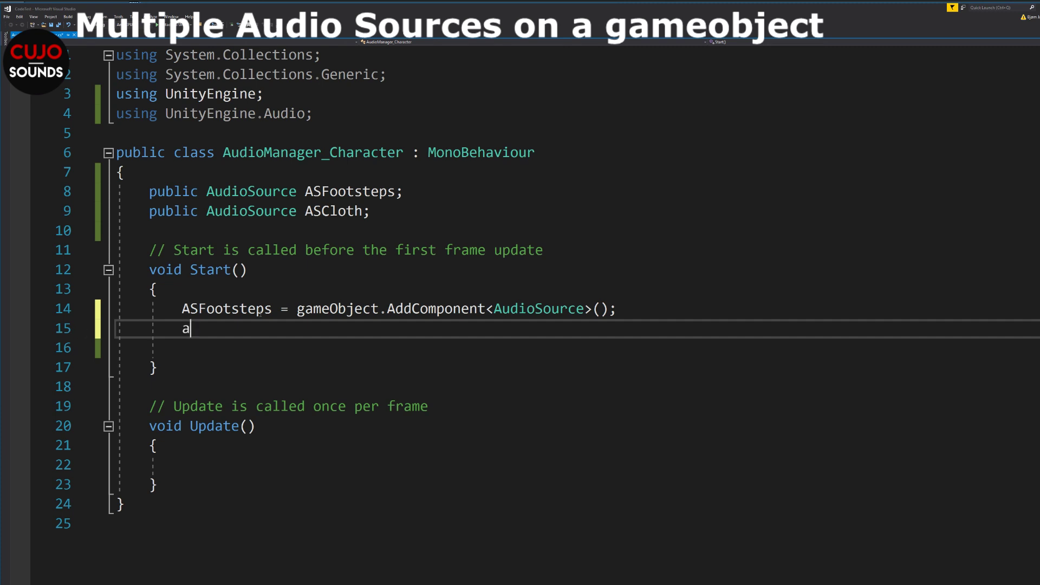
text(sclo)
key(Tab)
text(?)
key(BackSpace)
text(= gameObject)
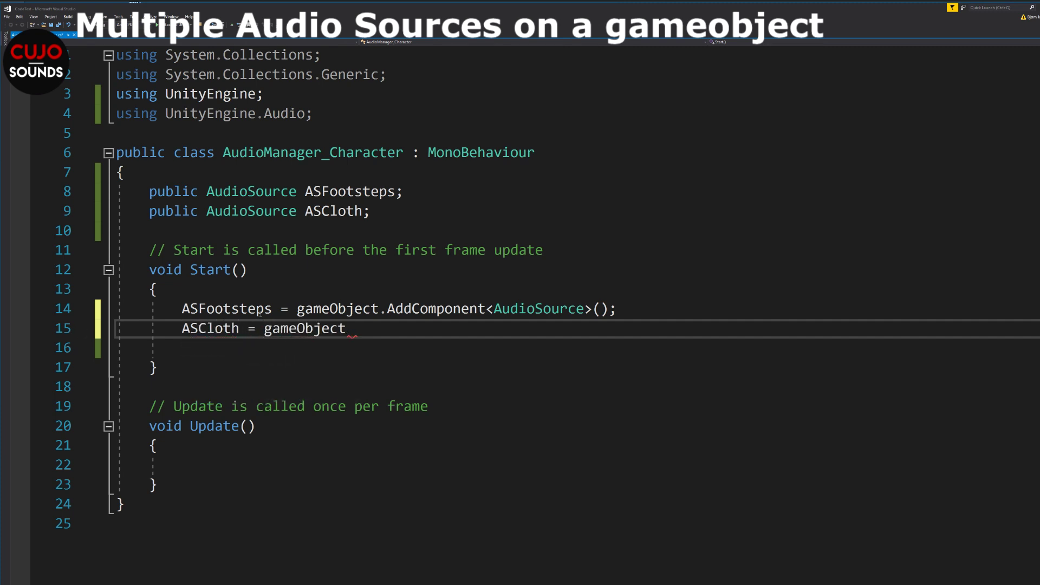
text(.ad)
key(Tab)
text(<z)
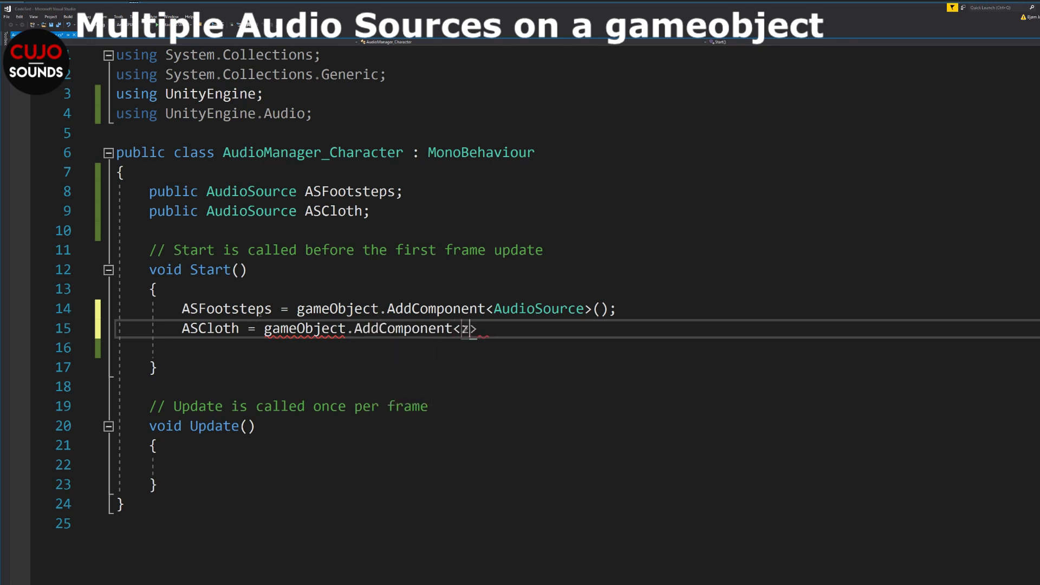
key(BackSpace)
text(audiosou)
key(Tab)
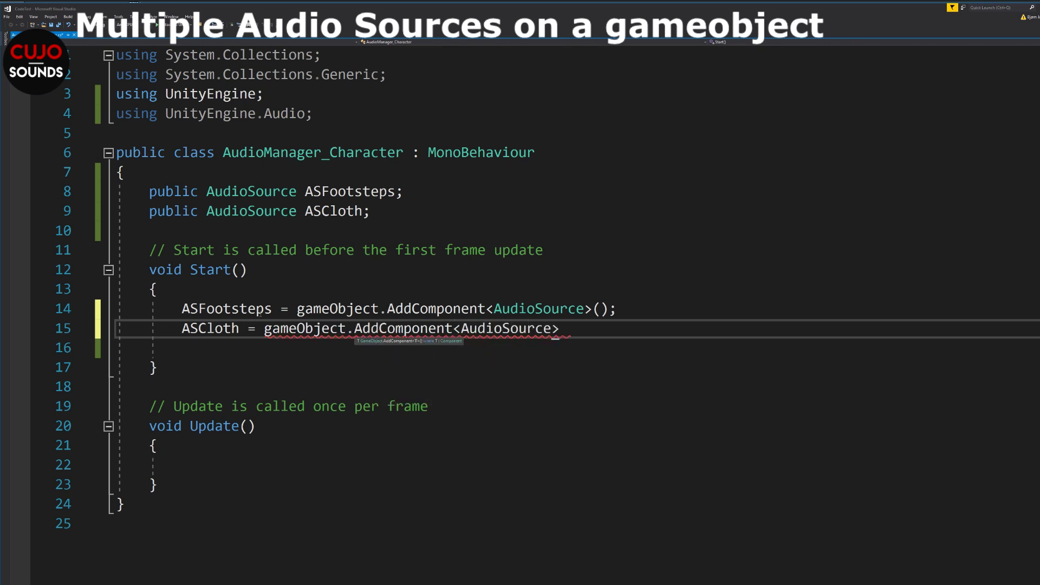
text(())
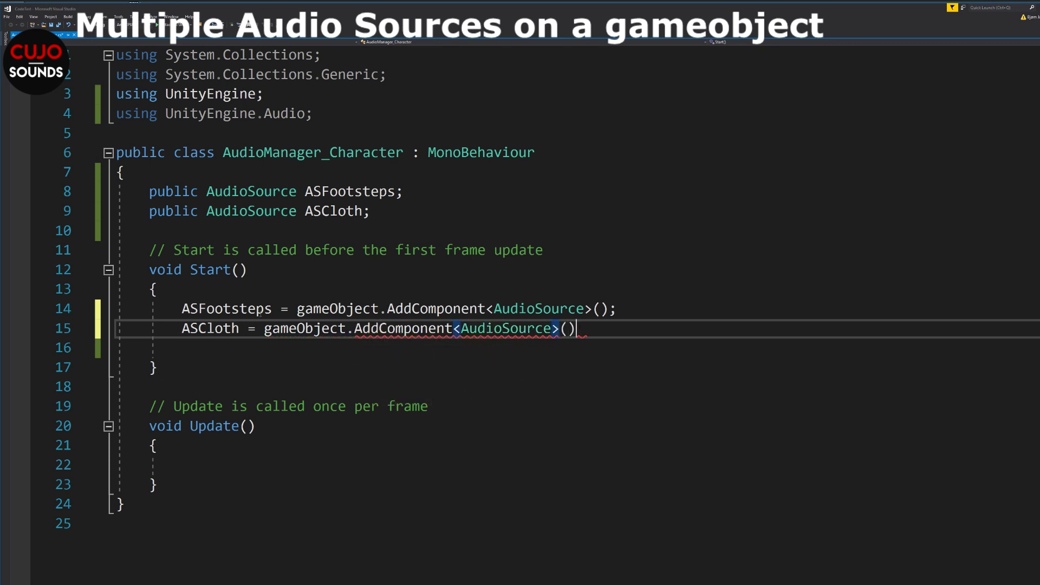
text(;)
key(ctrl+s)
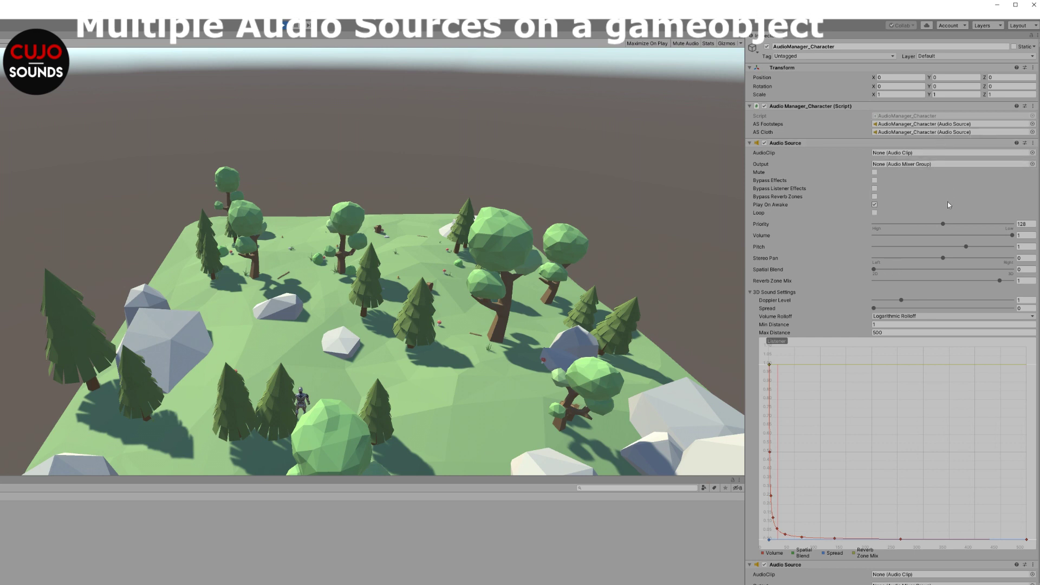
Review the two runtime Audio Source components in the Inspector, then stop play mode.
scroll(964, 469, down, 5)
scroll(956, 465, up, 5)
click(282, 26)
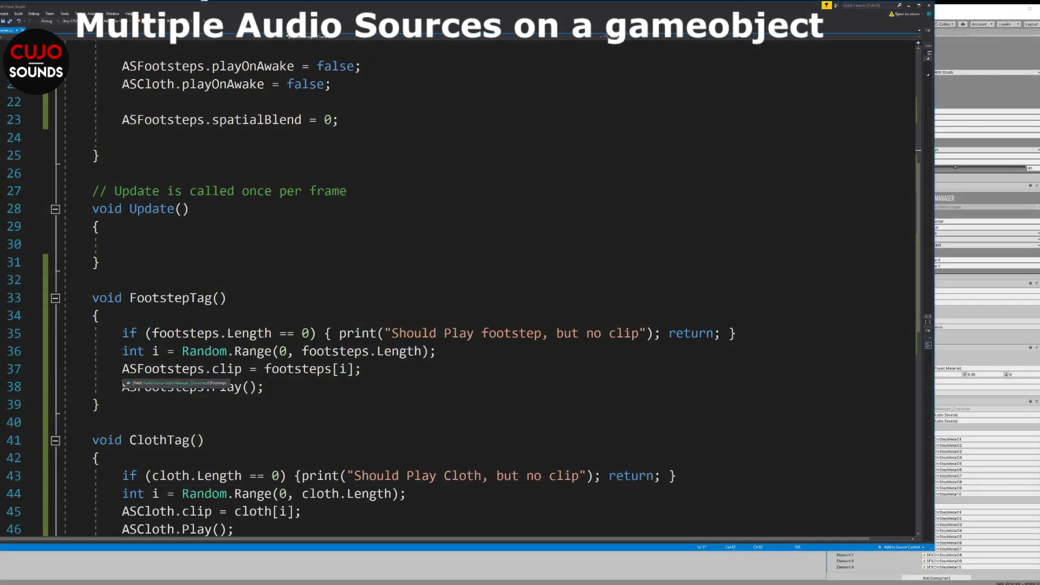
Highlight the ASFootsteps.Play() line, then switch back to Unity and start play mode.
drag(122, 387, 287, 390)
click(295, 391)
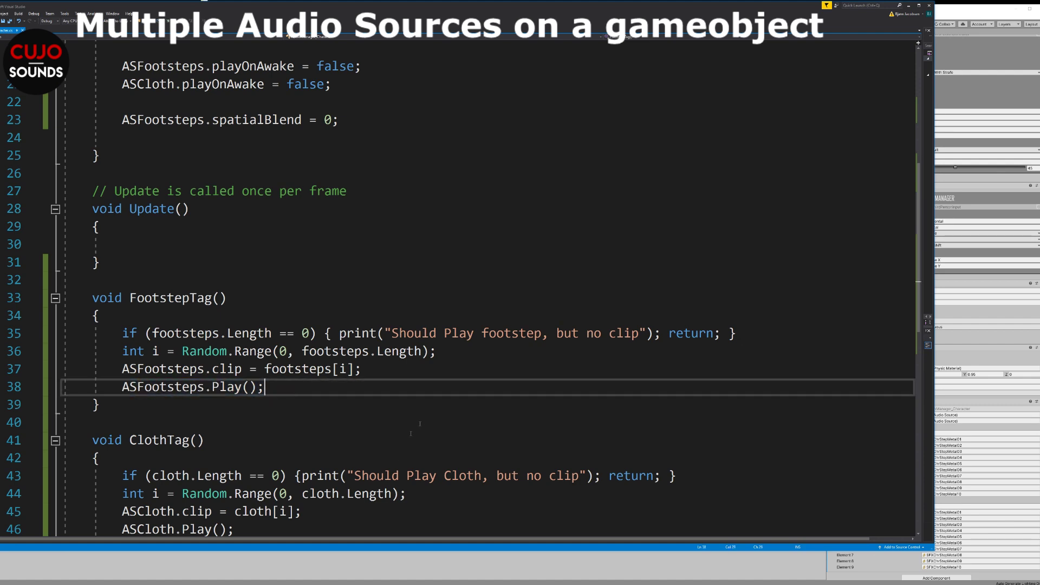
key(alt+Tab)
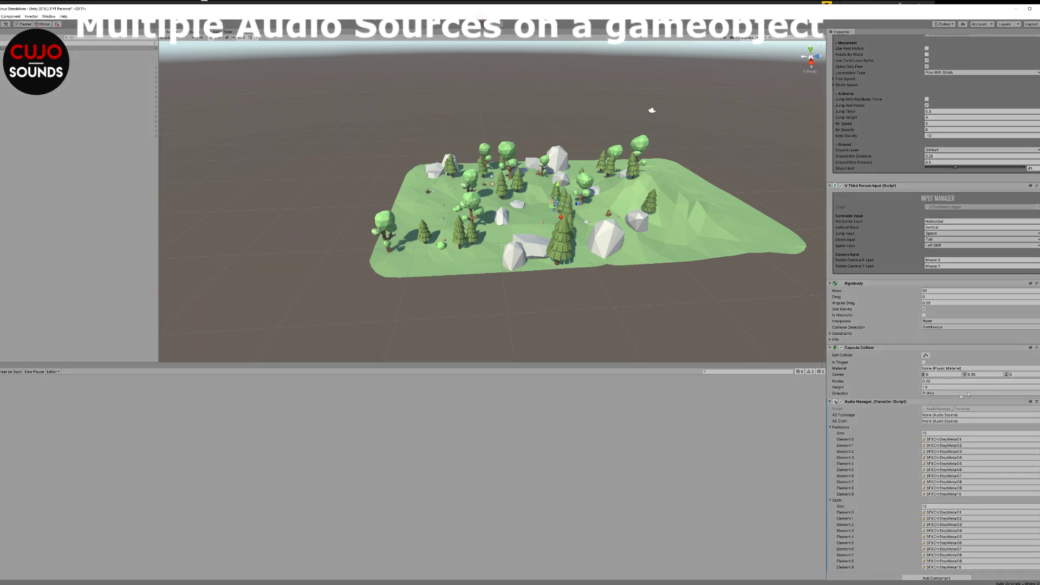
key(ctrl+p)
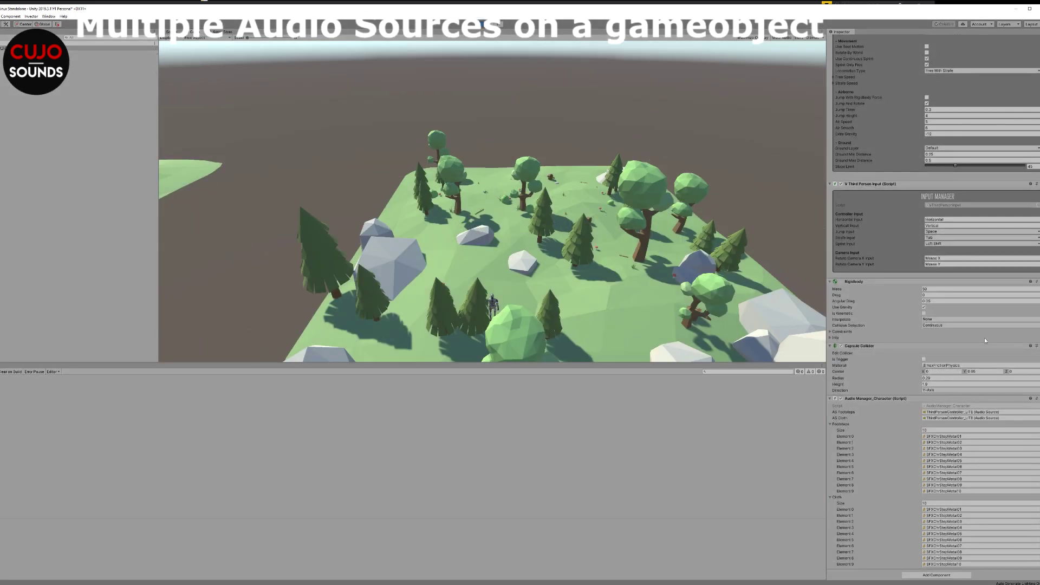
scroll(985, 353, down, 10)
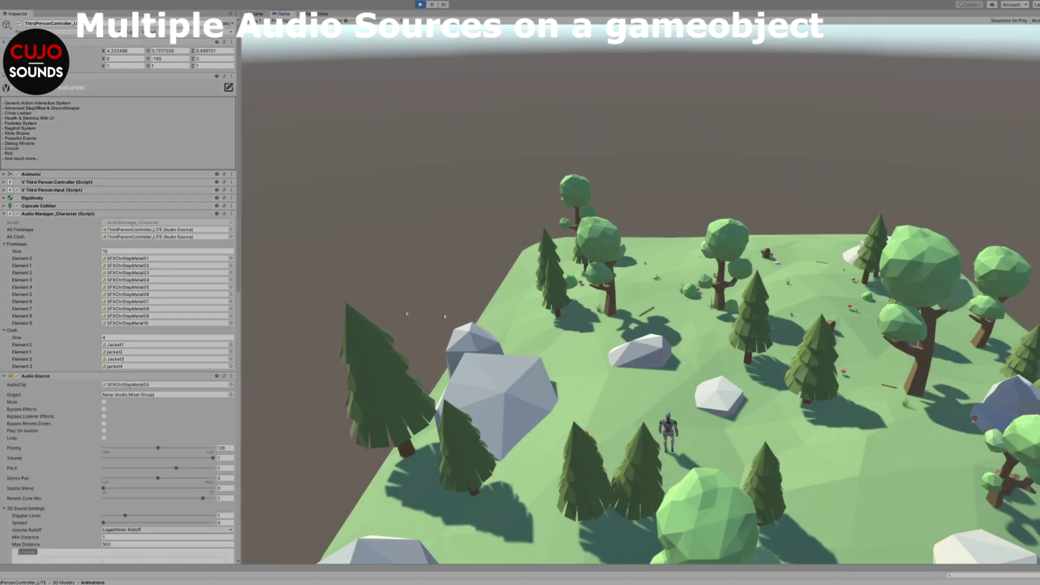
Walk the character forward, left, right and down in play mode to trigger footsteps.
key(w)
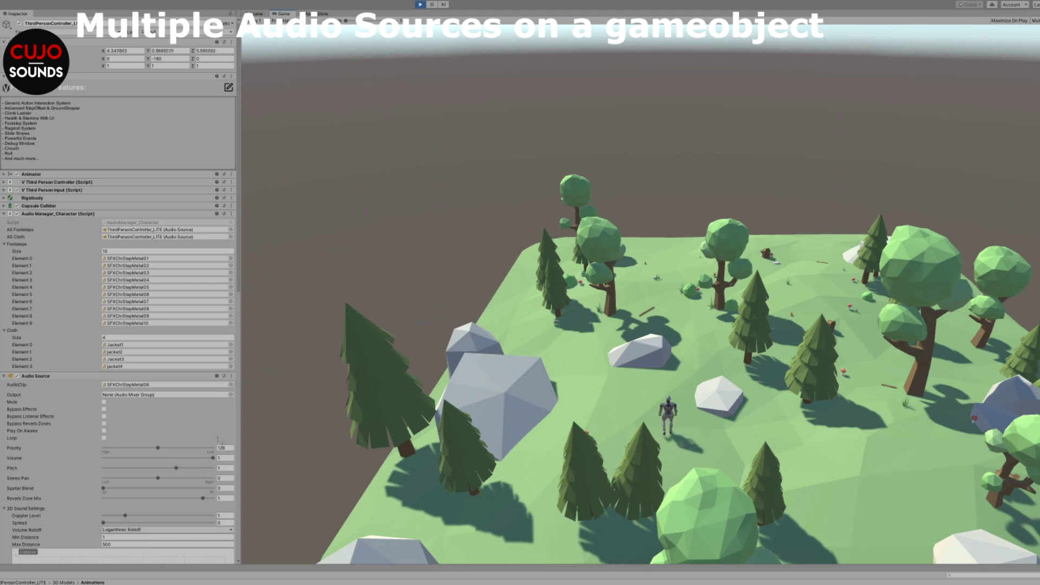
scroll(74, 327, down, 10)
scroll(74, 328, up, 3)
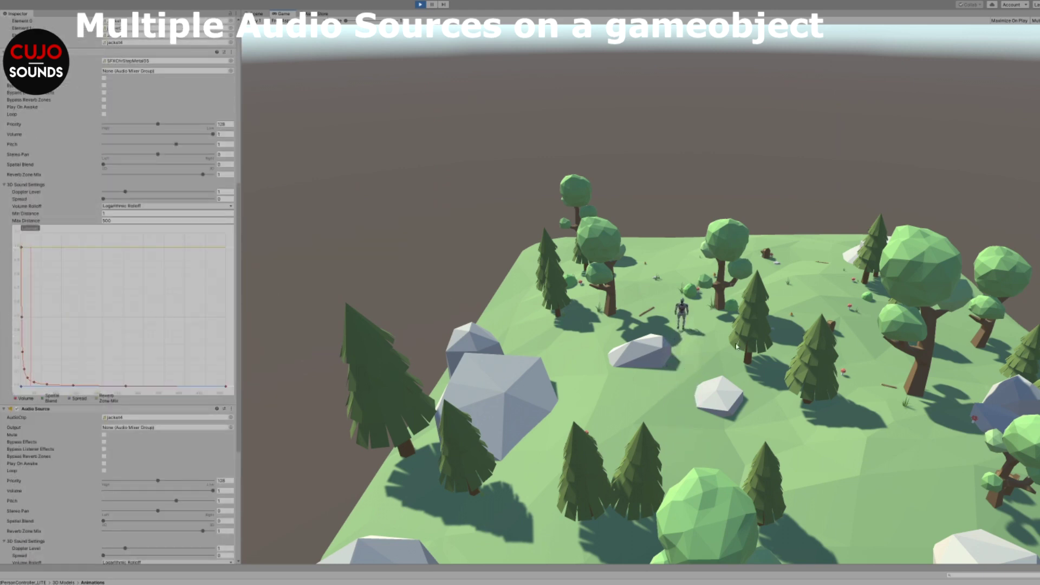
key(a)
key(d)
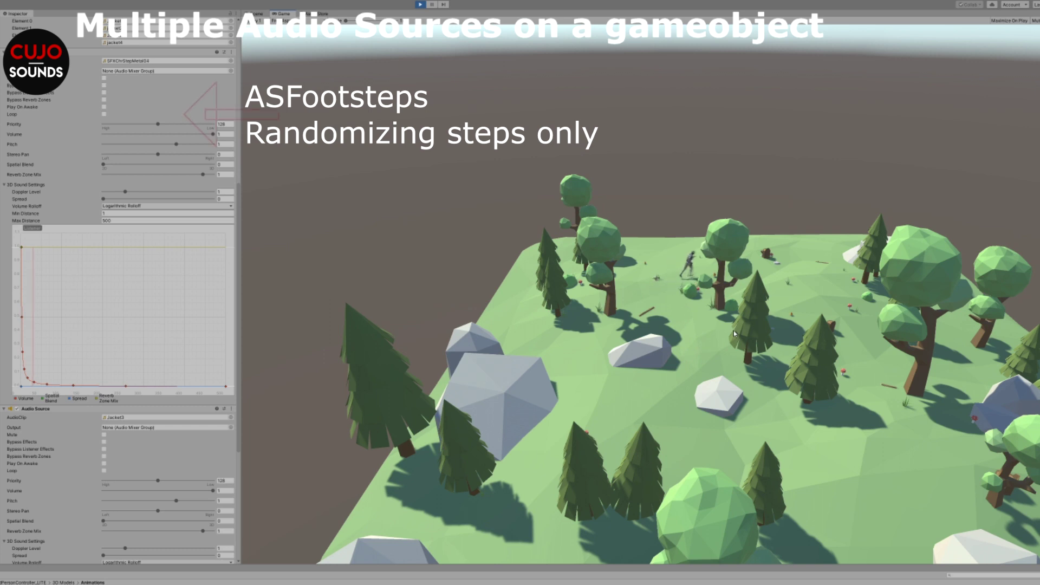
key(s)
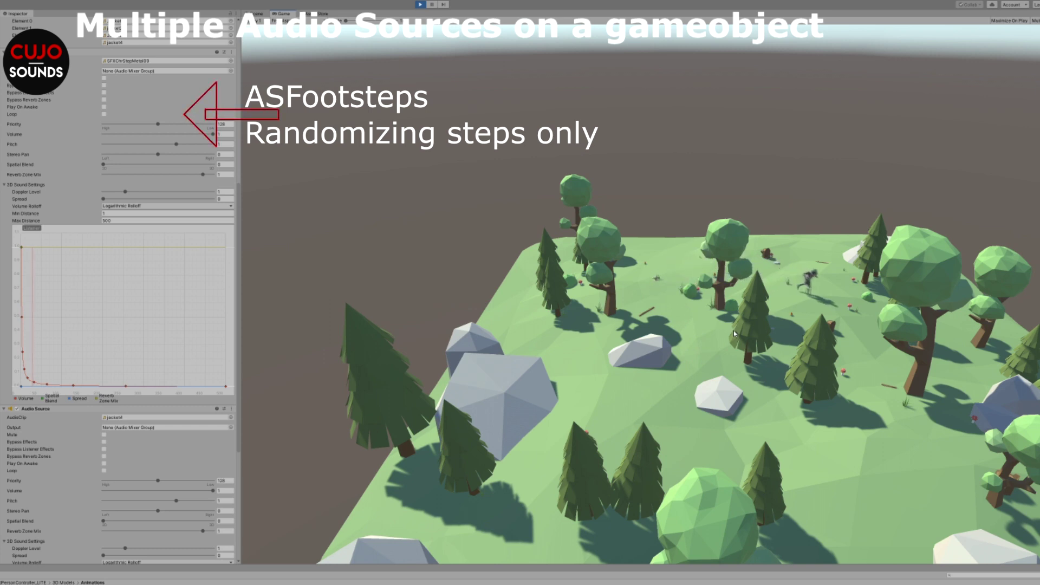
key(a)
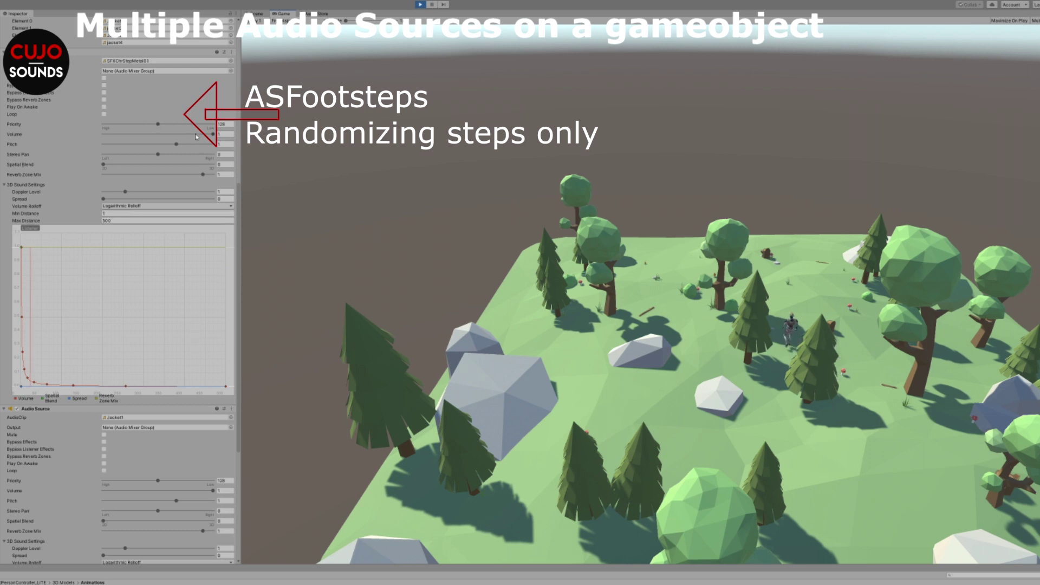
While walking, set the footsteps volume to 0.462 and the cloth volume to 0.41.
drag(169, 134, 103, 134)
key(w)
key(w)
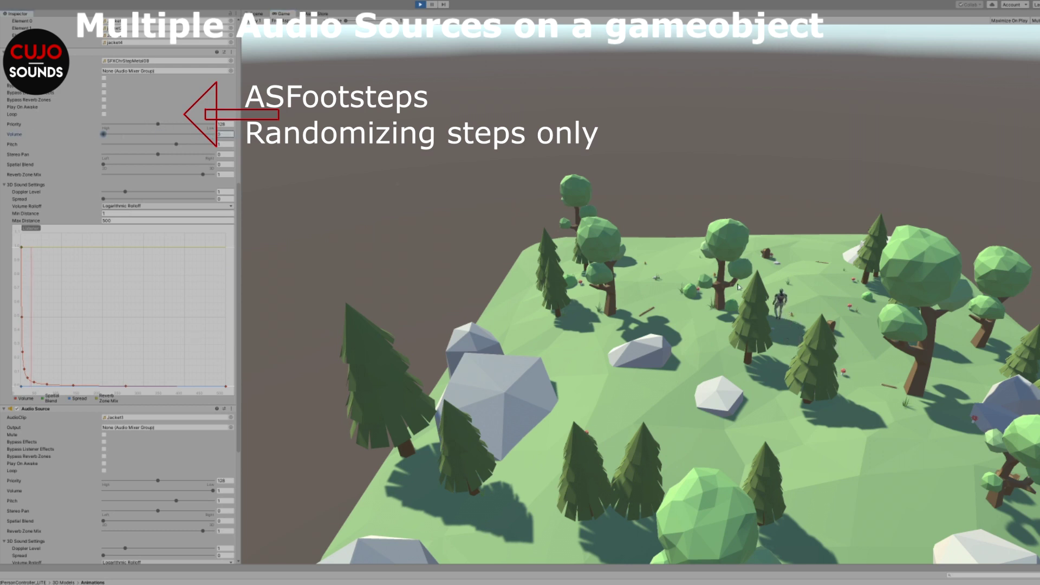
key(d)
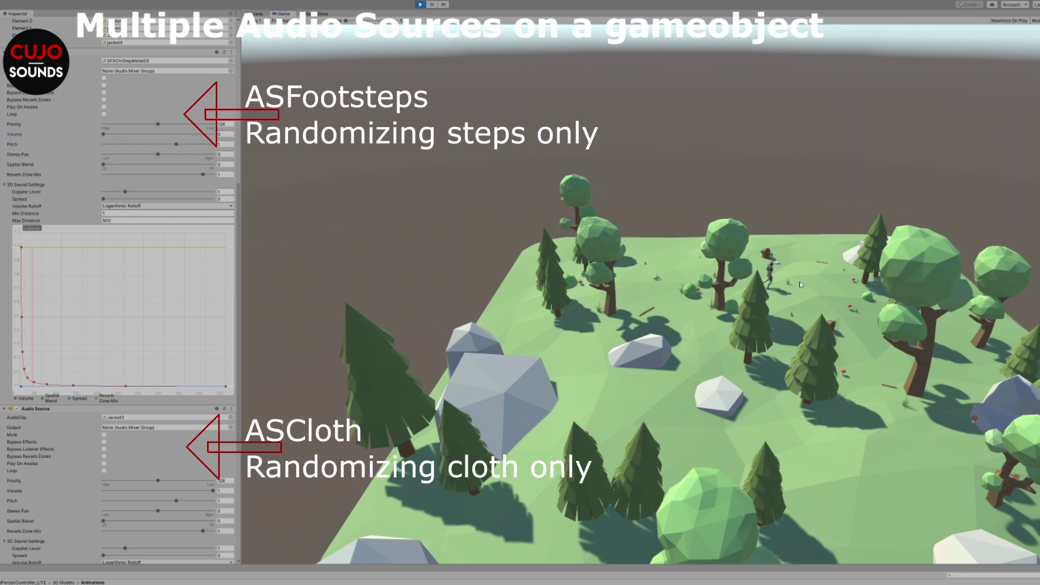
drag(103, 133, 154, 134)
drag(213, 491, 149, 492)
key(s)
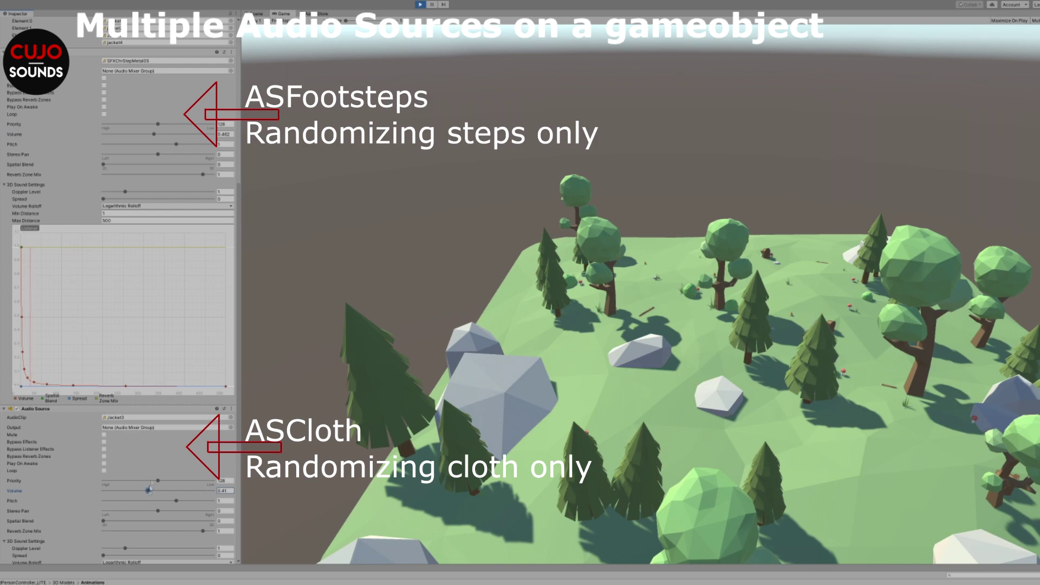